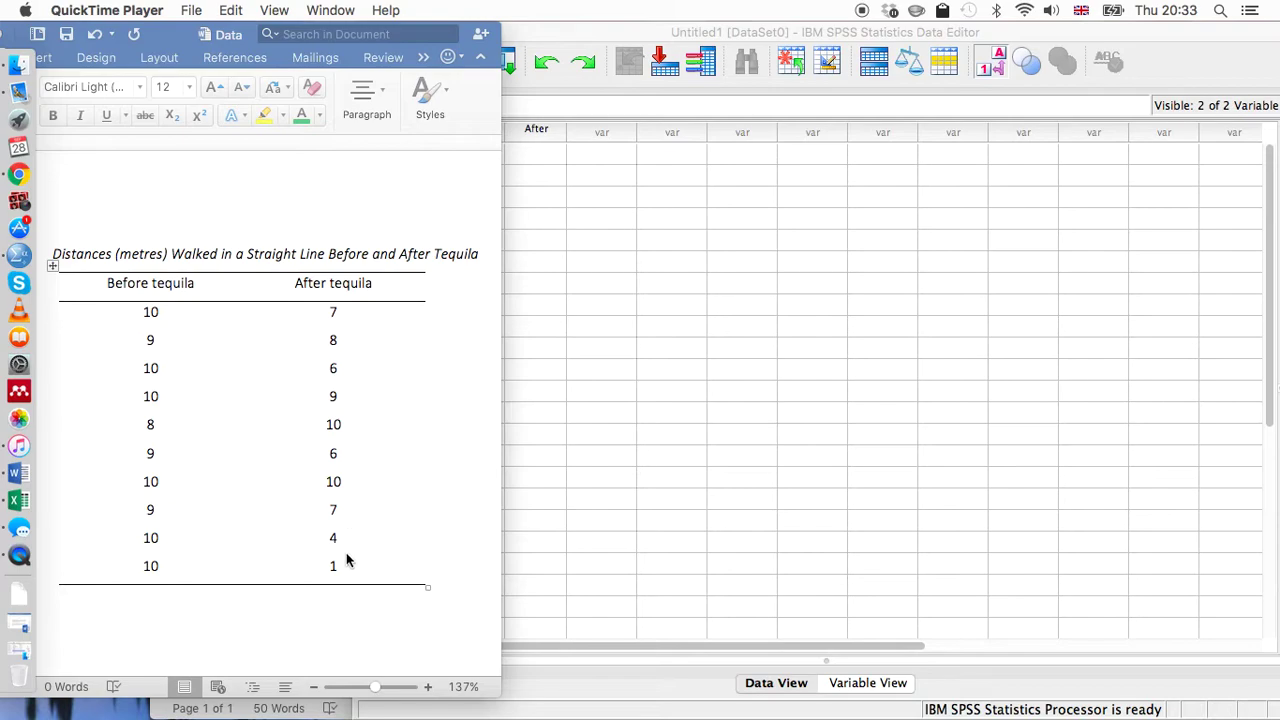
- Check in Variable View that Before and After are numeric, then return to the empty Data View
left_click(1094, 34)
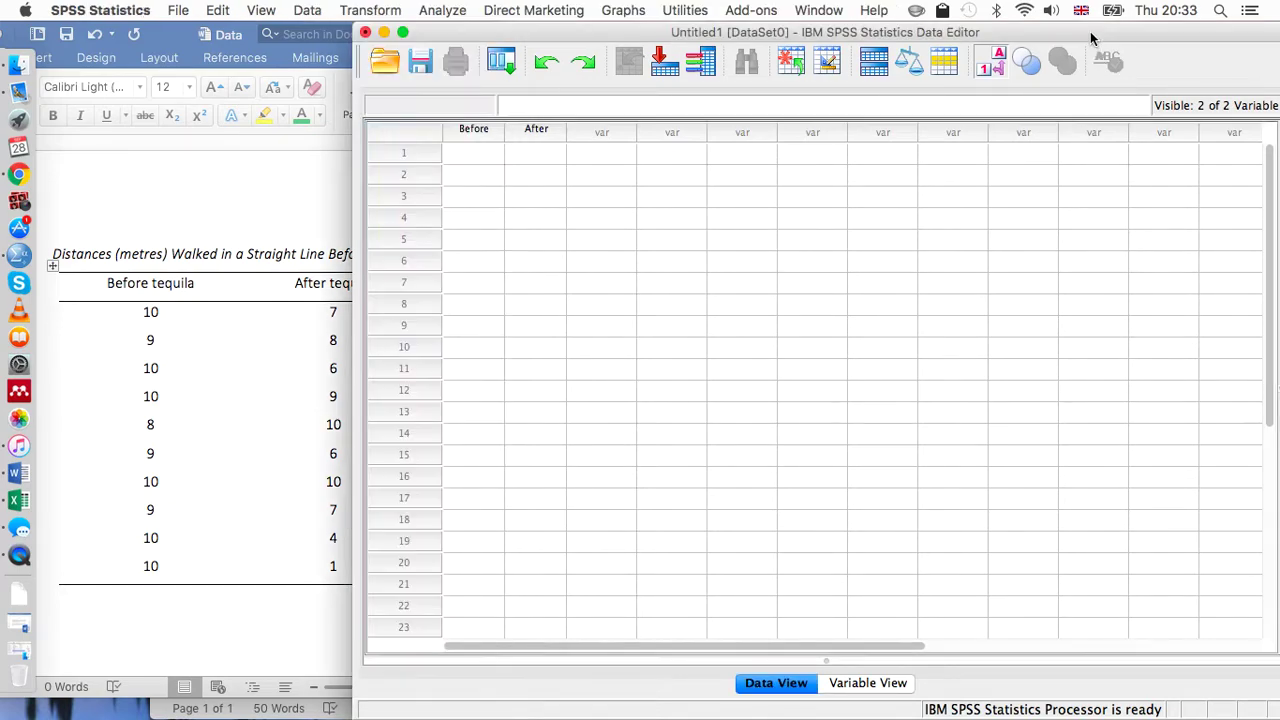
left_click(888, 684)
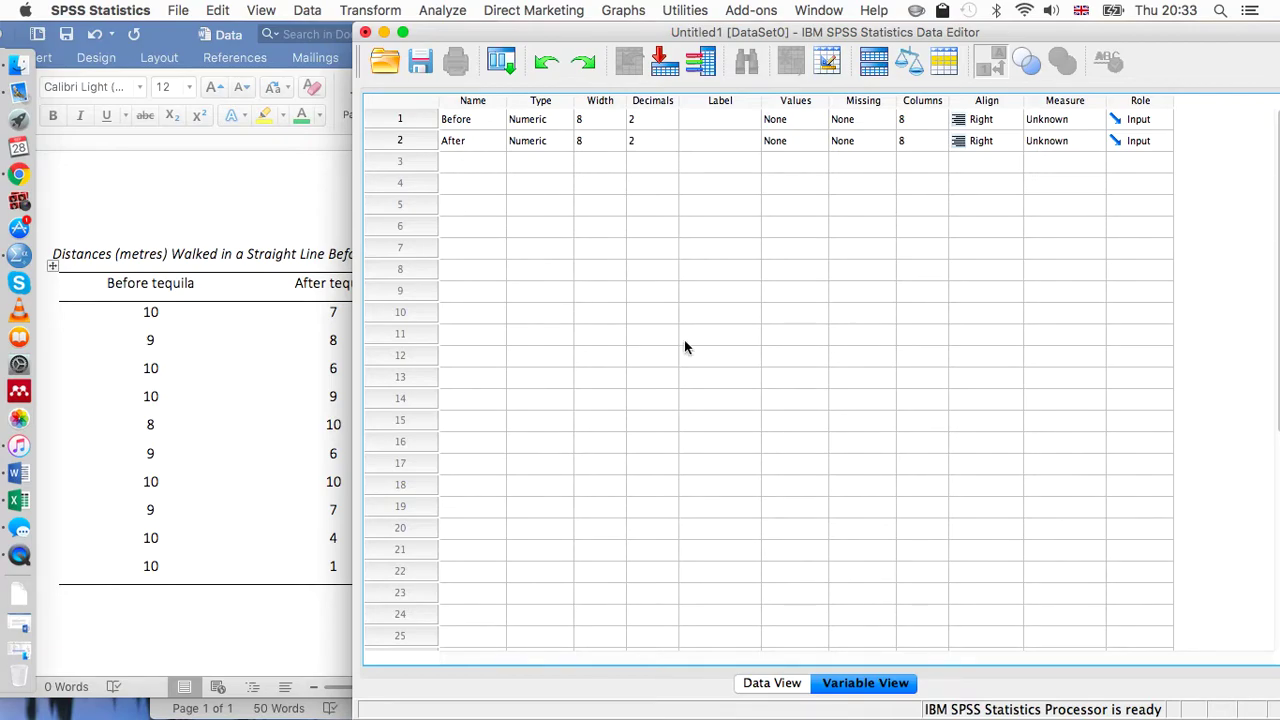
left_click(772, 683)
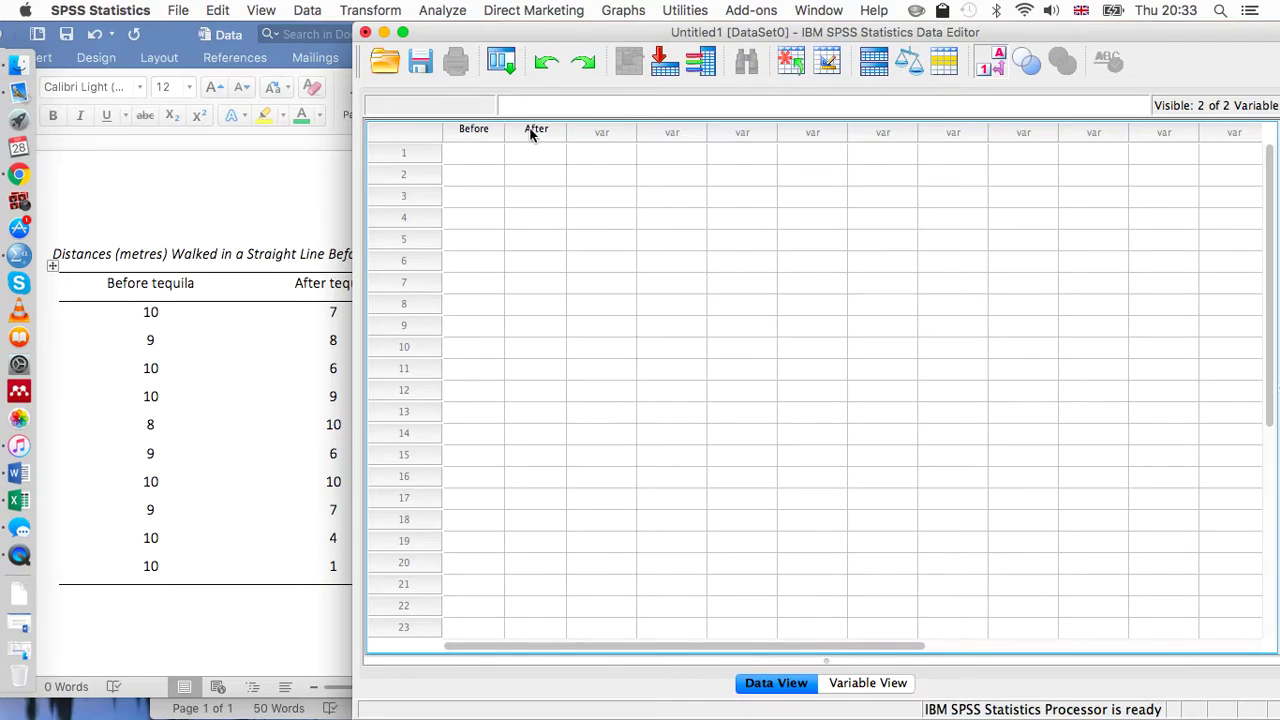
- Copy the ten Before tequila distances from the Word table into SPSS's Before column
left_click(204, 405)
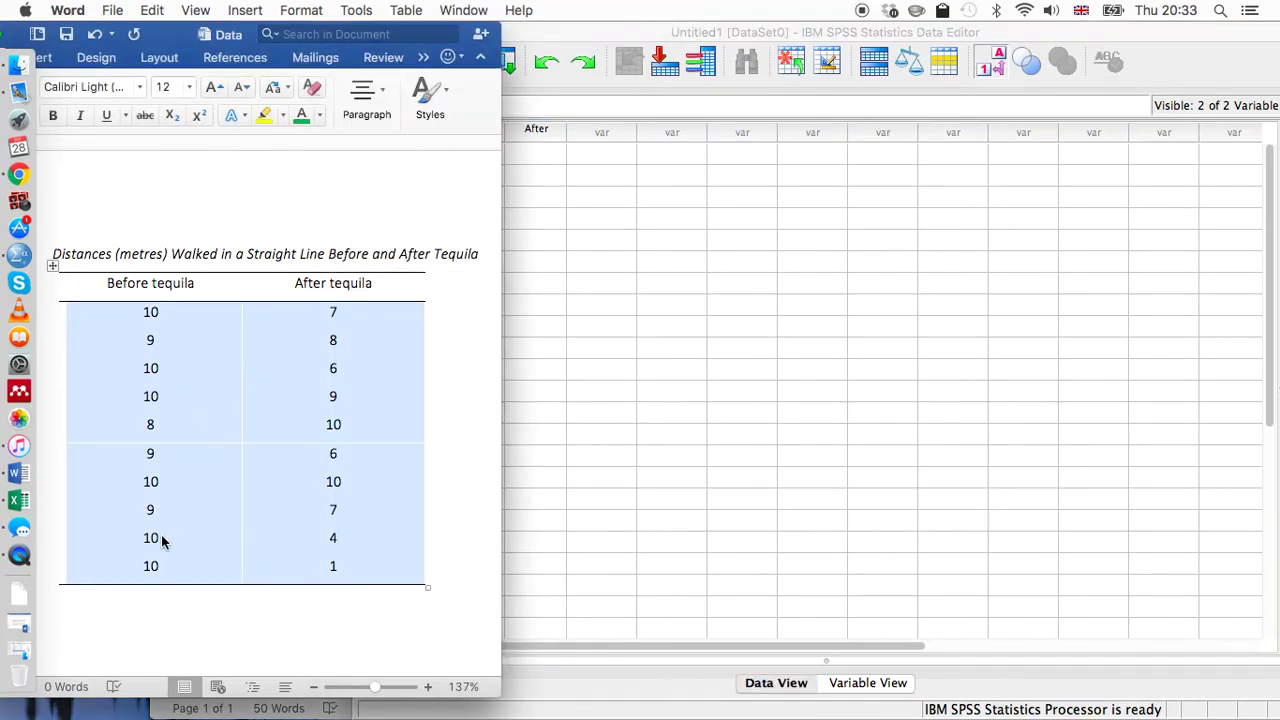
left_click(159, 538)
left_click_drag(161, 565, 153, 315)
key("super+c")
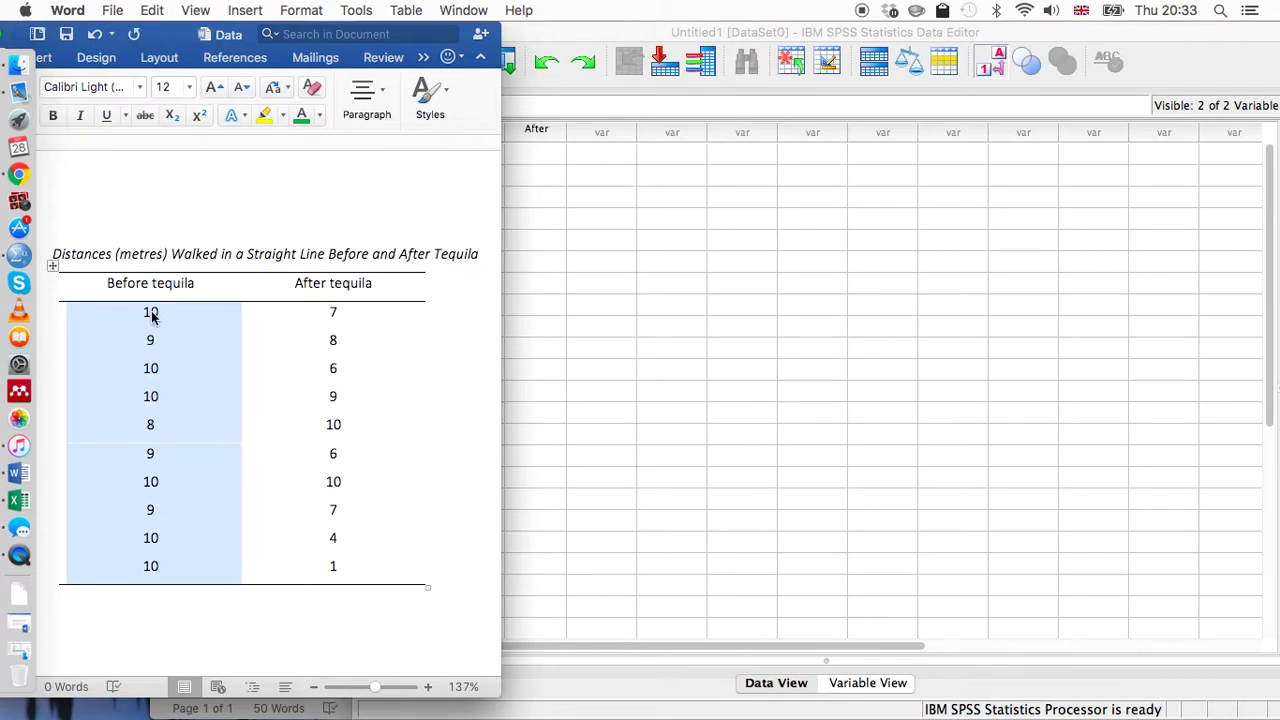
left_click(520, 283)
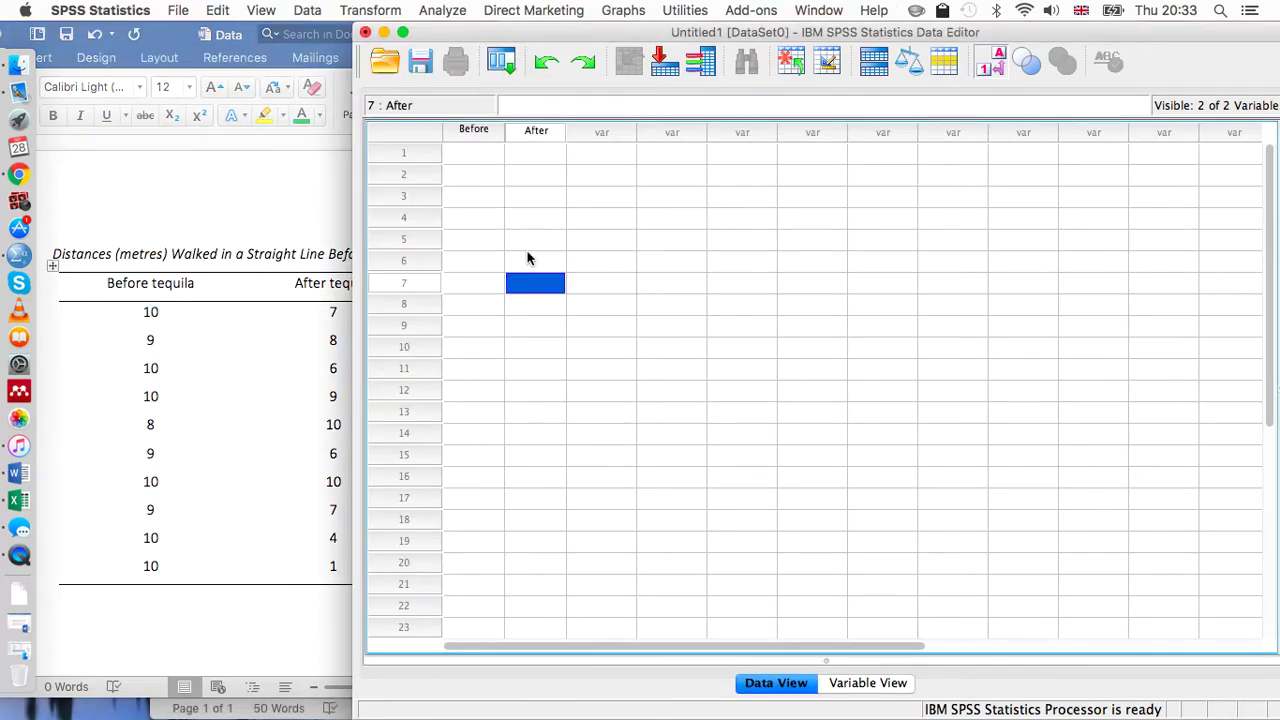
left_click(473, 155)
key("super+v")
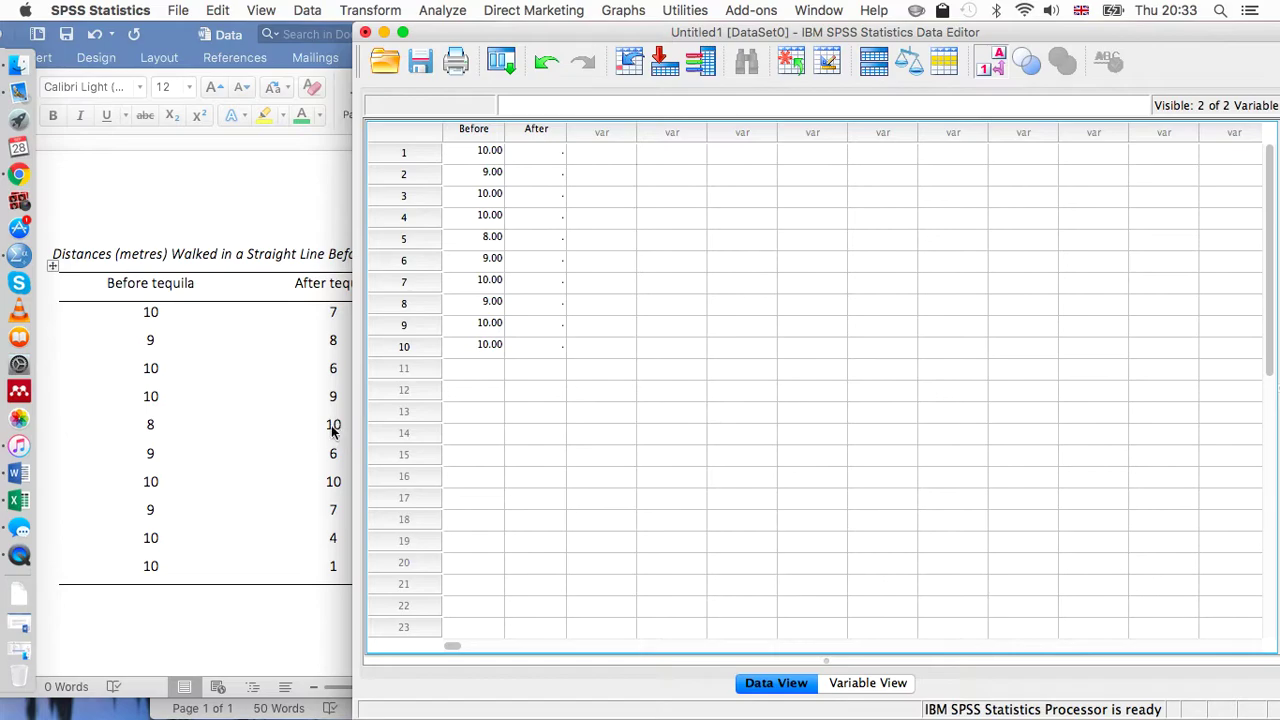
- Copy the ten After tequila distances from the Word table into SPSS's After column
left_click(329, 363)
left_click_drag(337, 311, 333, 567)
key("super+c")
left_click(642, 474)
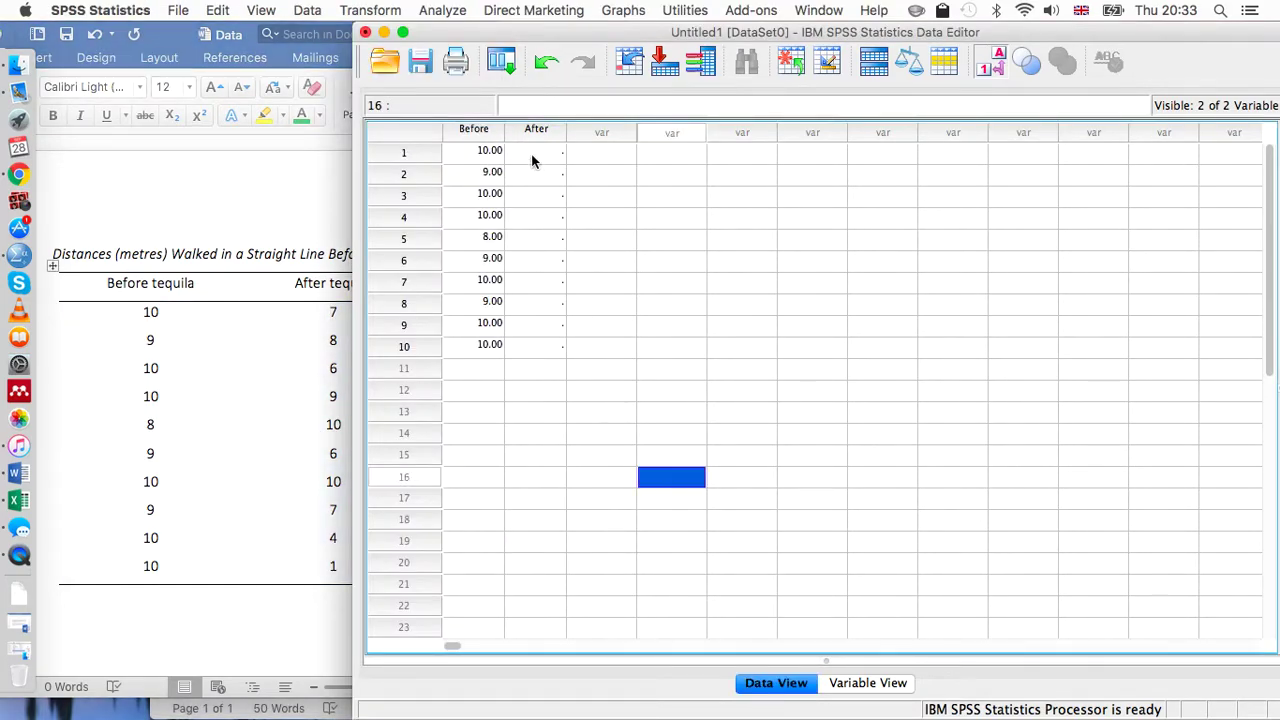
left_click(532, 158)
key("super+v")
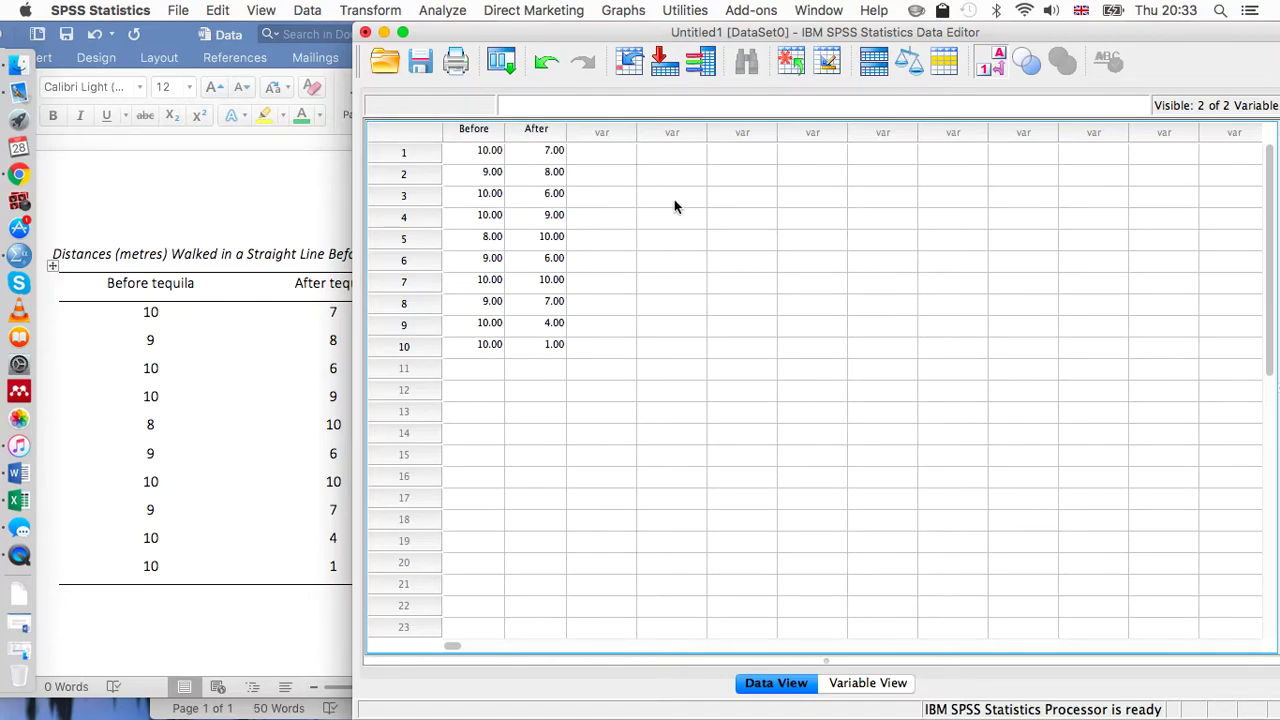
- Run a paired-samples t-test with Before and After as pair 1, giving t = 2.729, p = .023
left_click(452, 9)
mouse_move(572, 87)
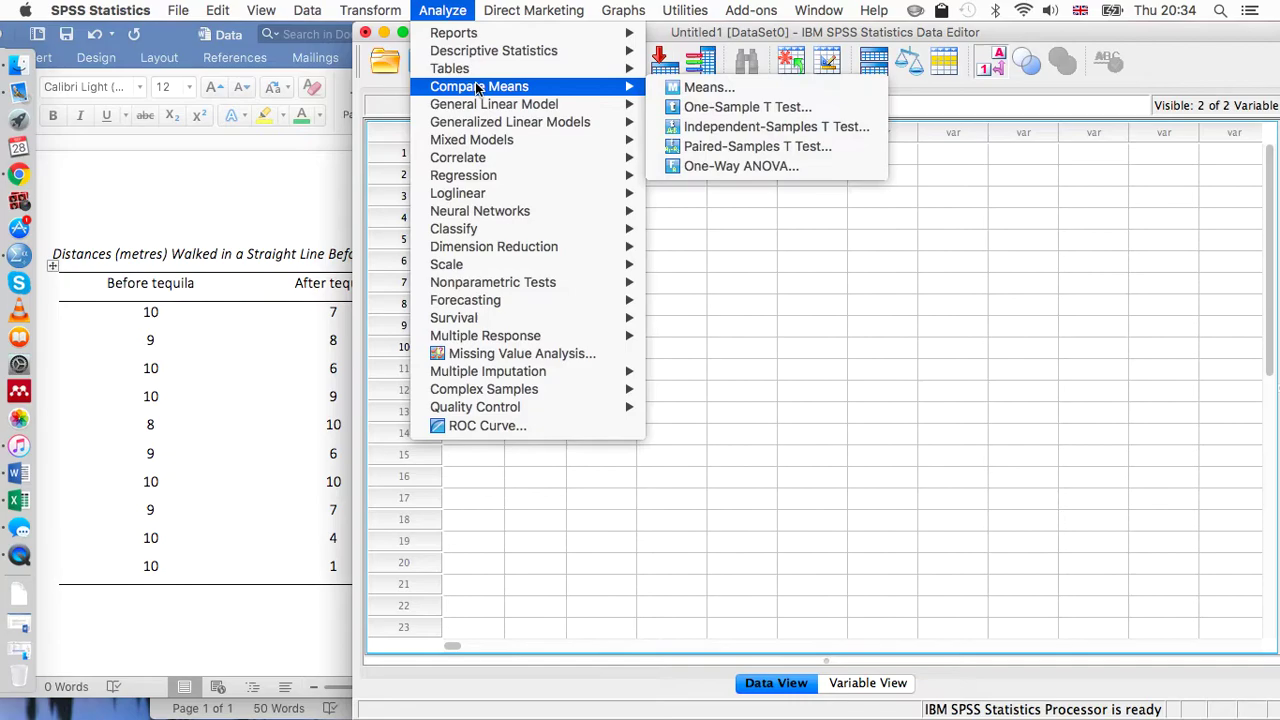
left_click(690, 147)
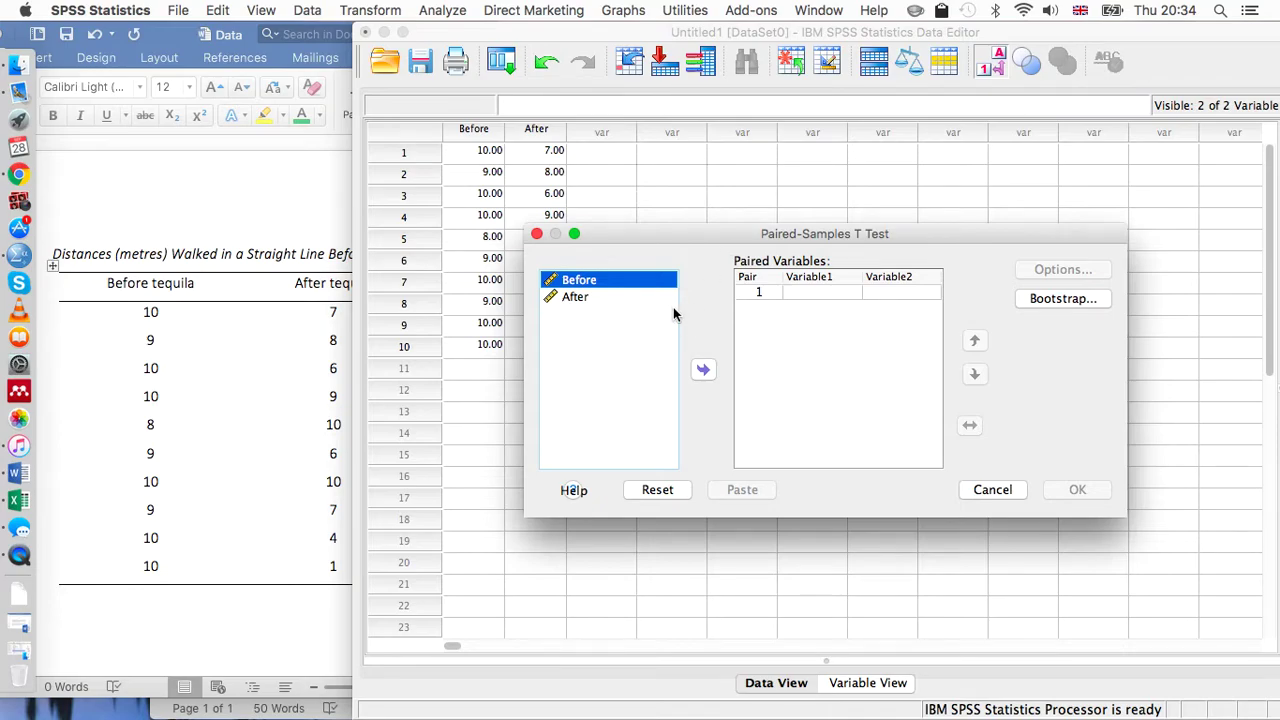
left_click(622, 285)
left_click(623, 303, "super")
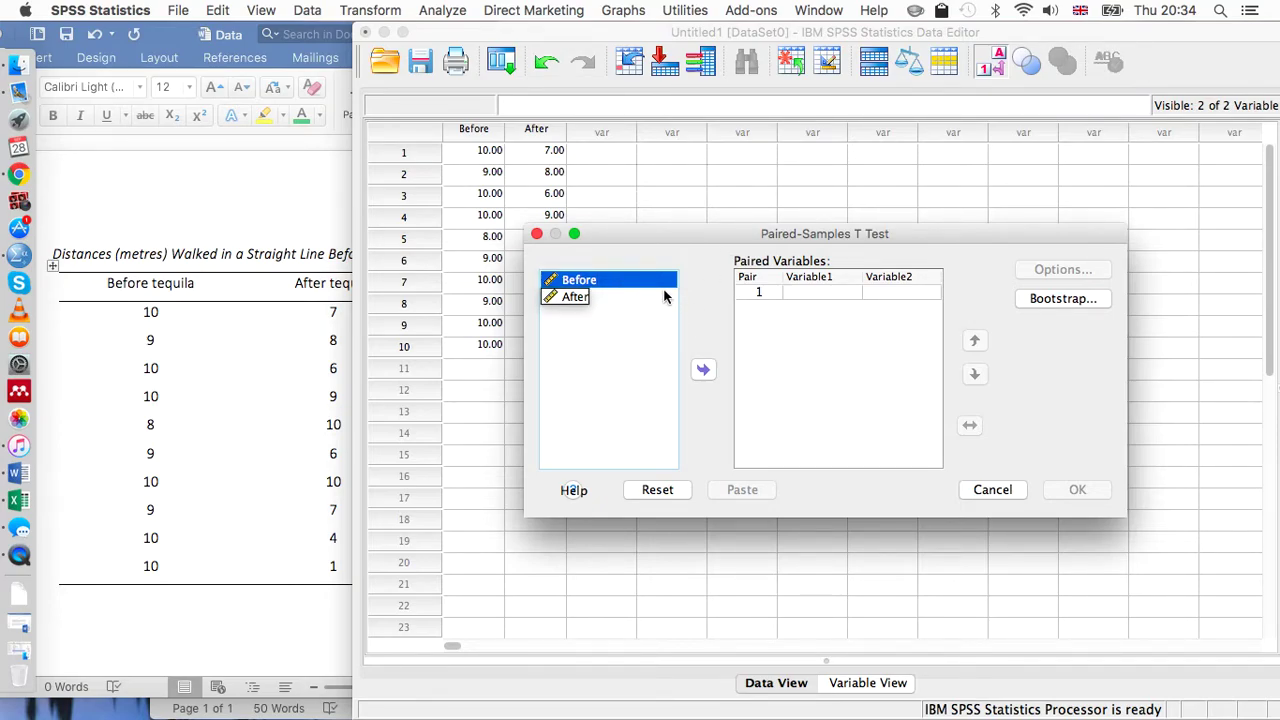
left_click(819, 292)
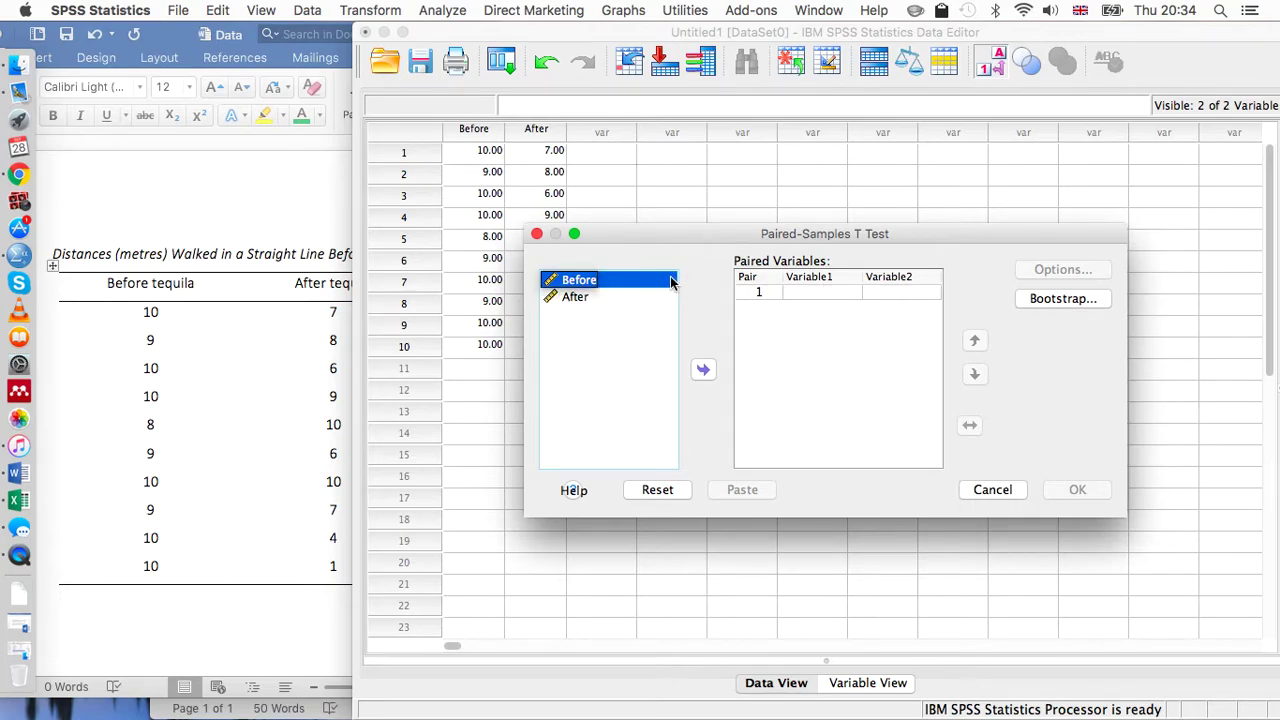
left_click(620, 288)
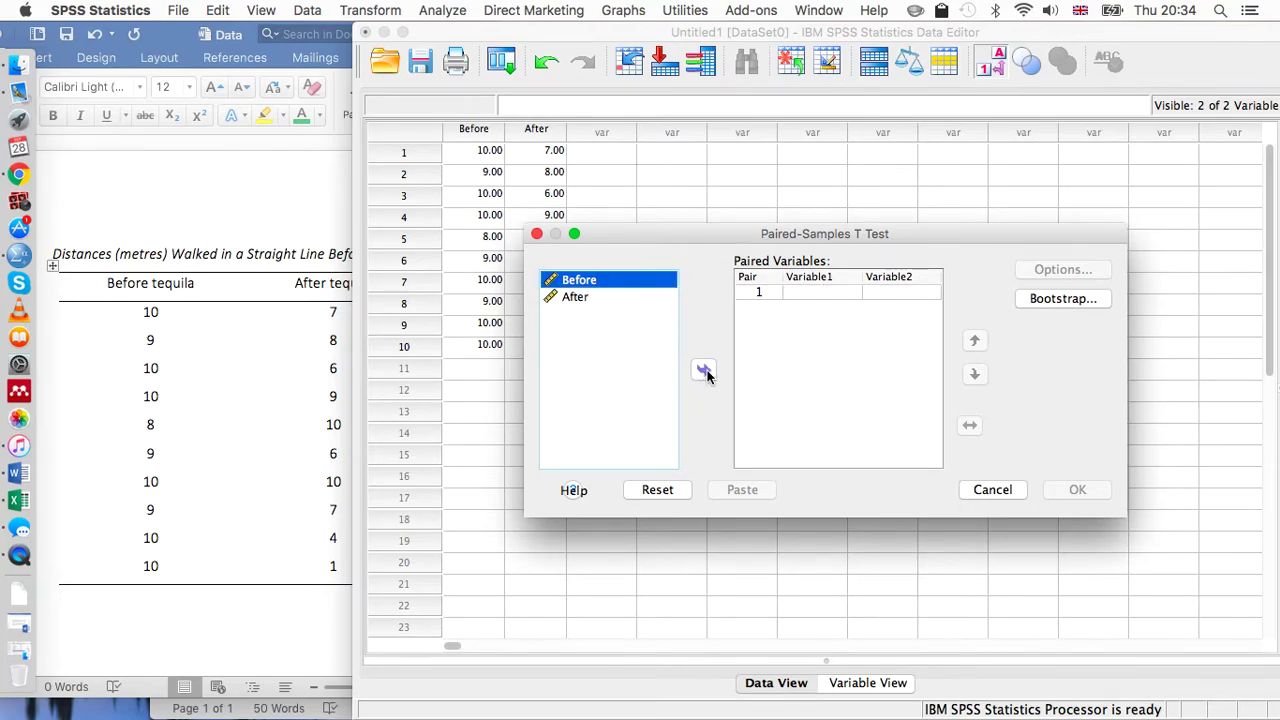
left_click(703, 370)
left_click(618, 298)
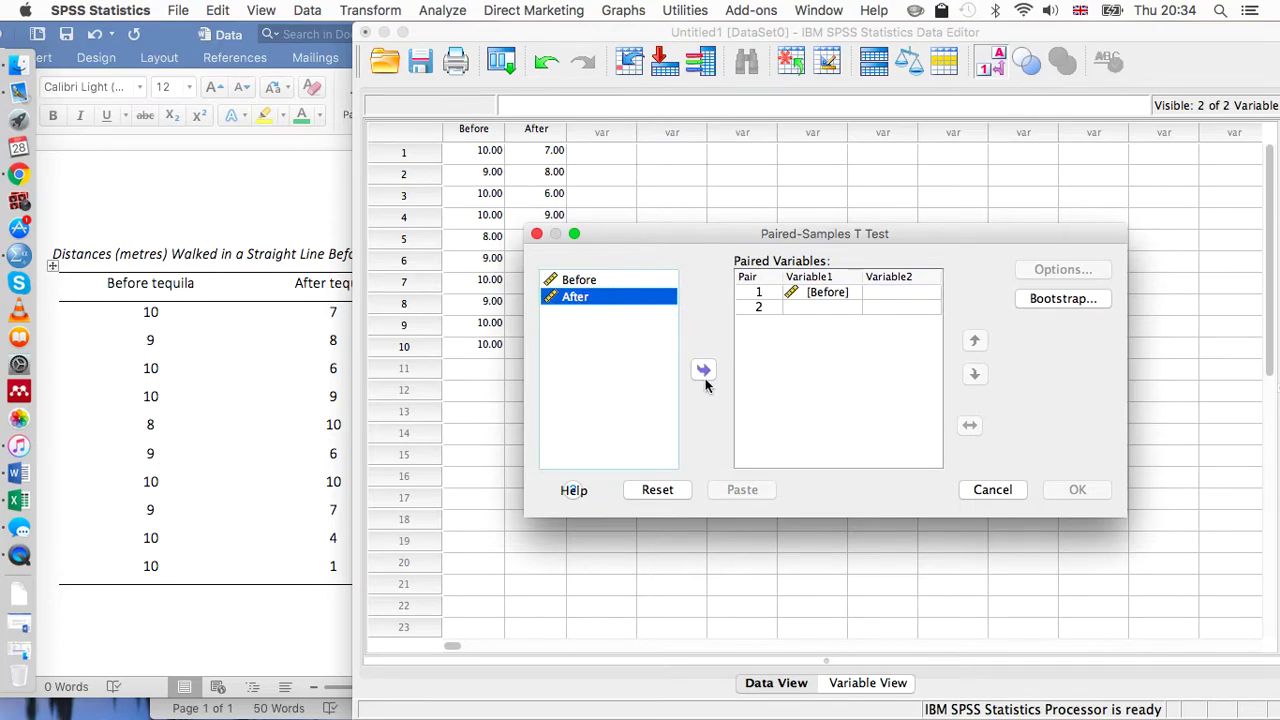
left_click(703, 370)
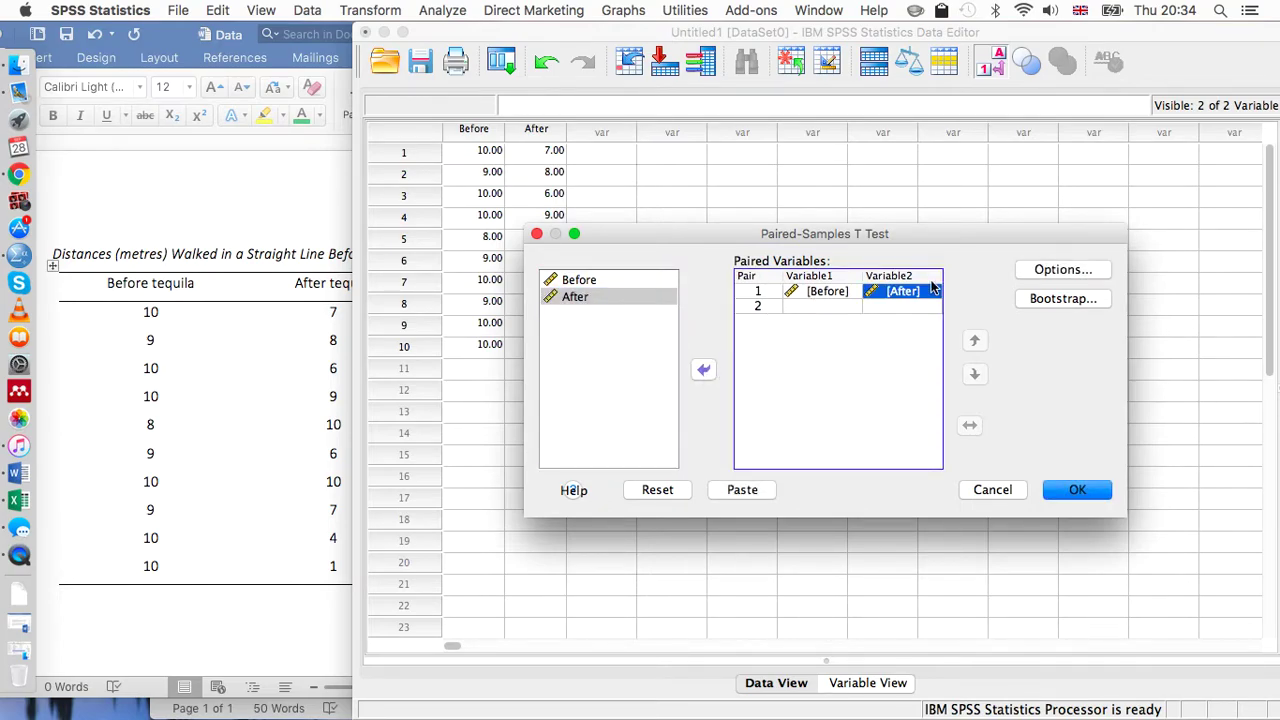
left_click(1068, 490)
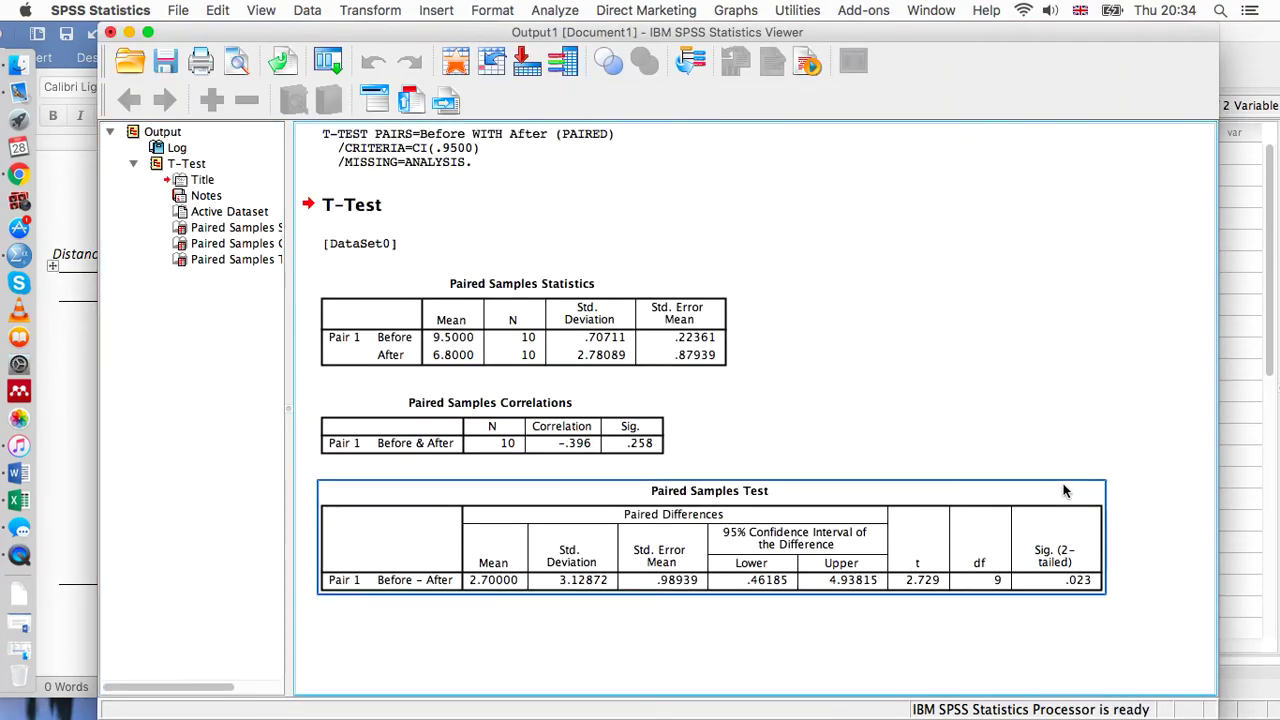
left_click_drag(821, 39, 945, 57)
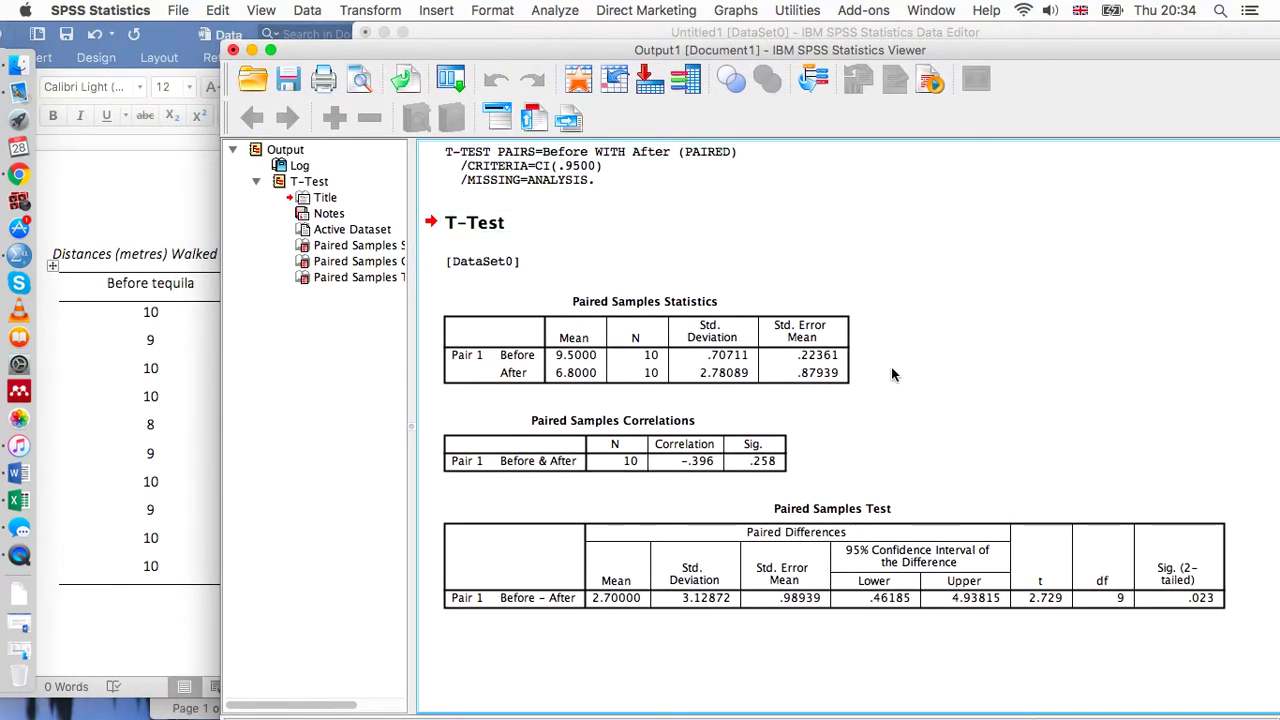
left_click(620, 362)
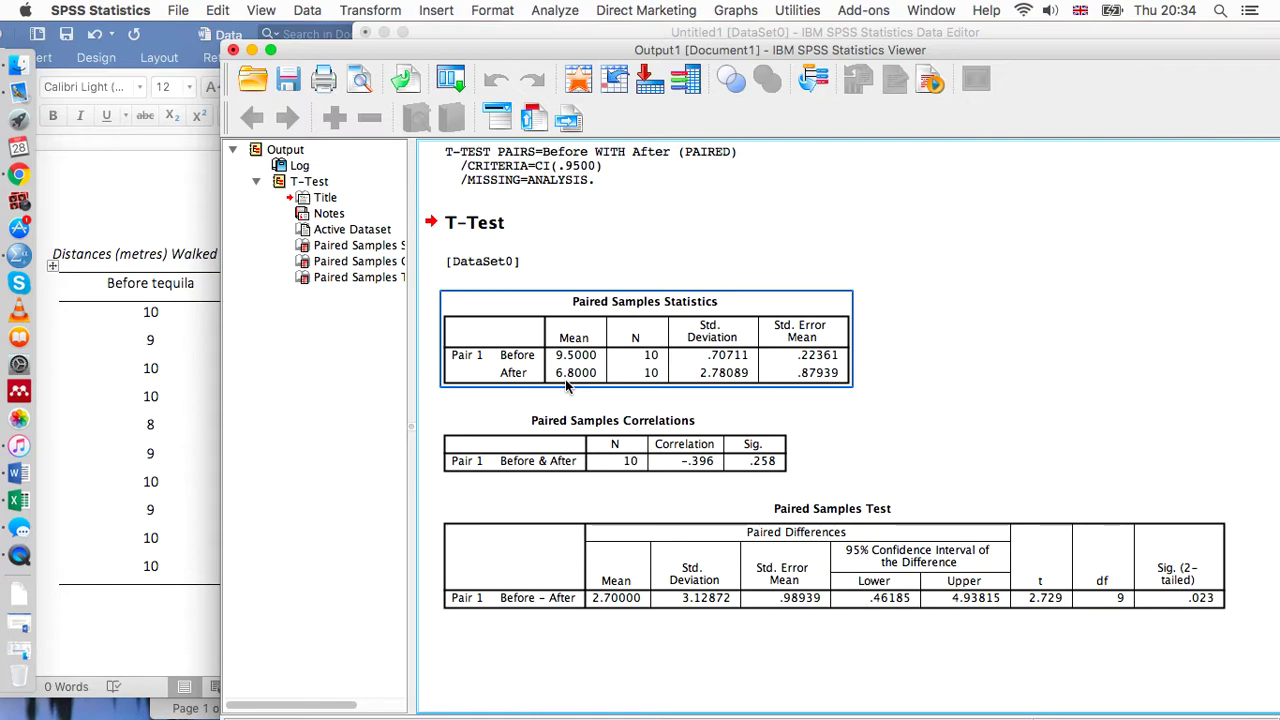
left_click(1036, 354)
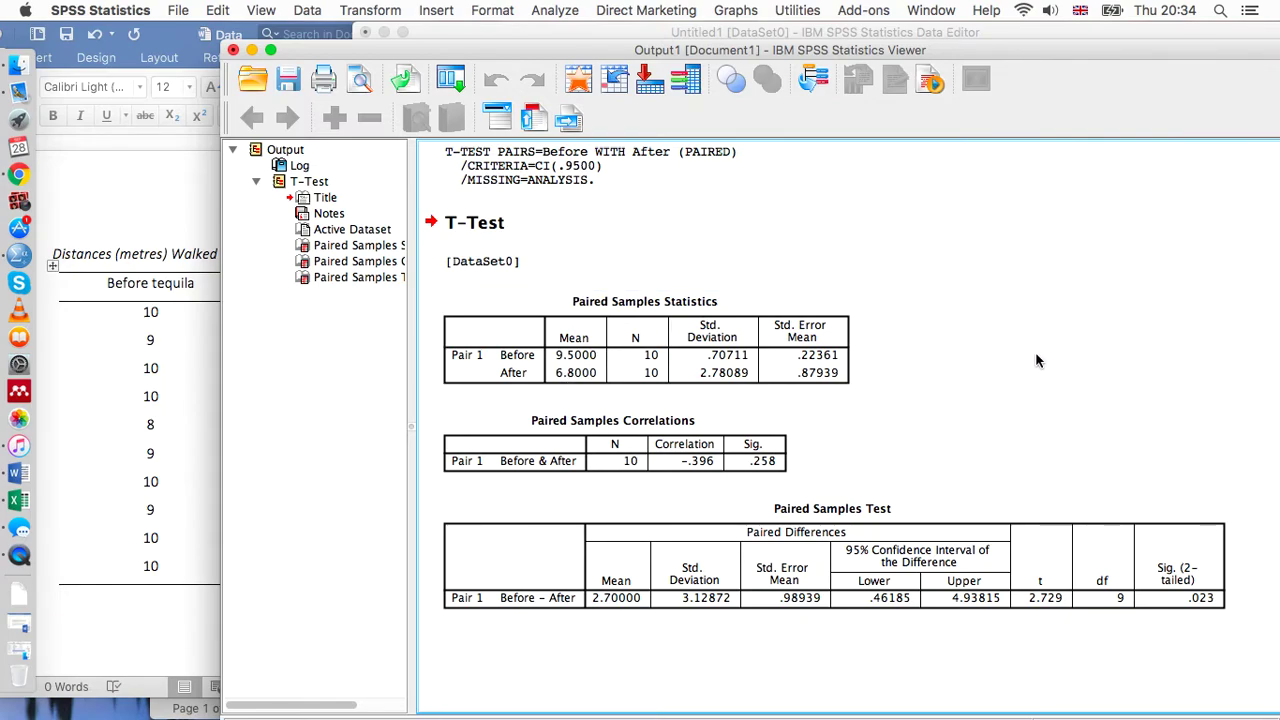
left_click(1216, 608)
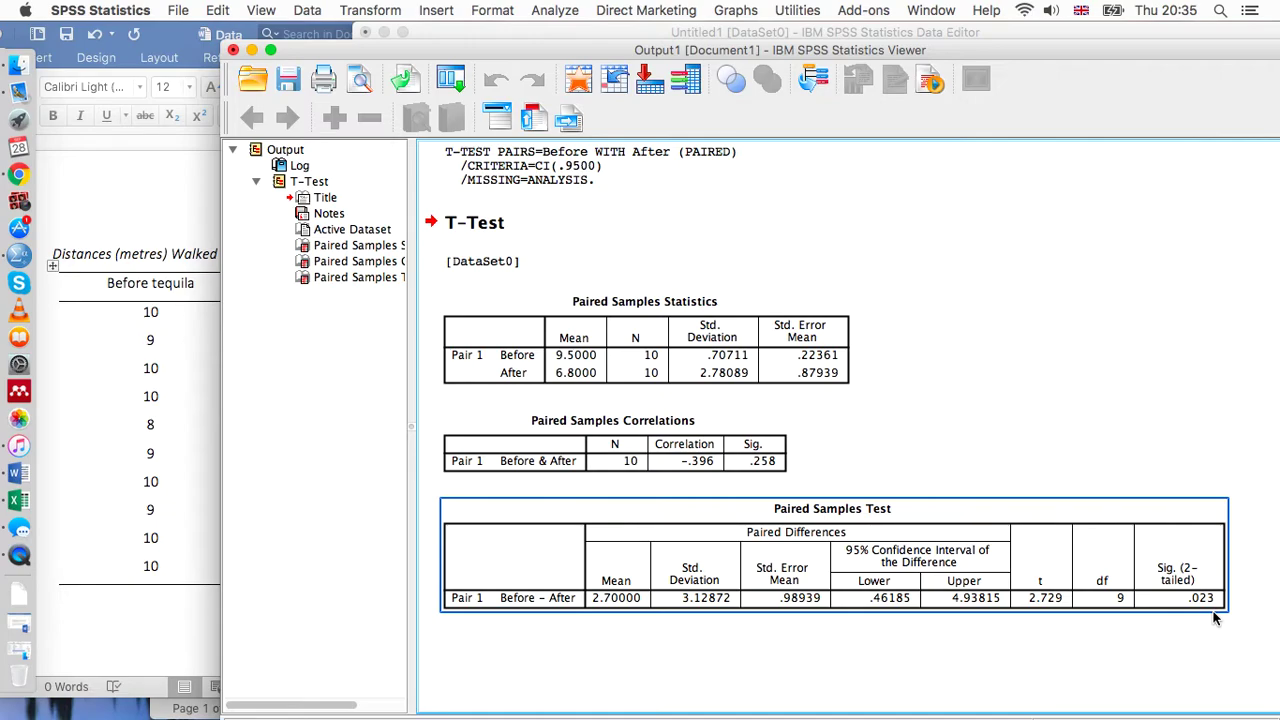
- Bring Word's Results document forward to view the t(9) = 2.73, p = .023 write-up
left_click(894, 510)
key("ctrl+Up")
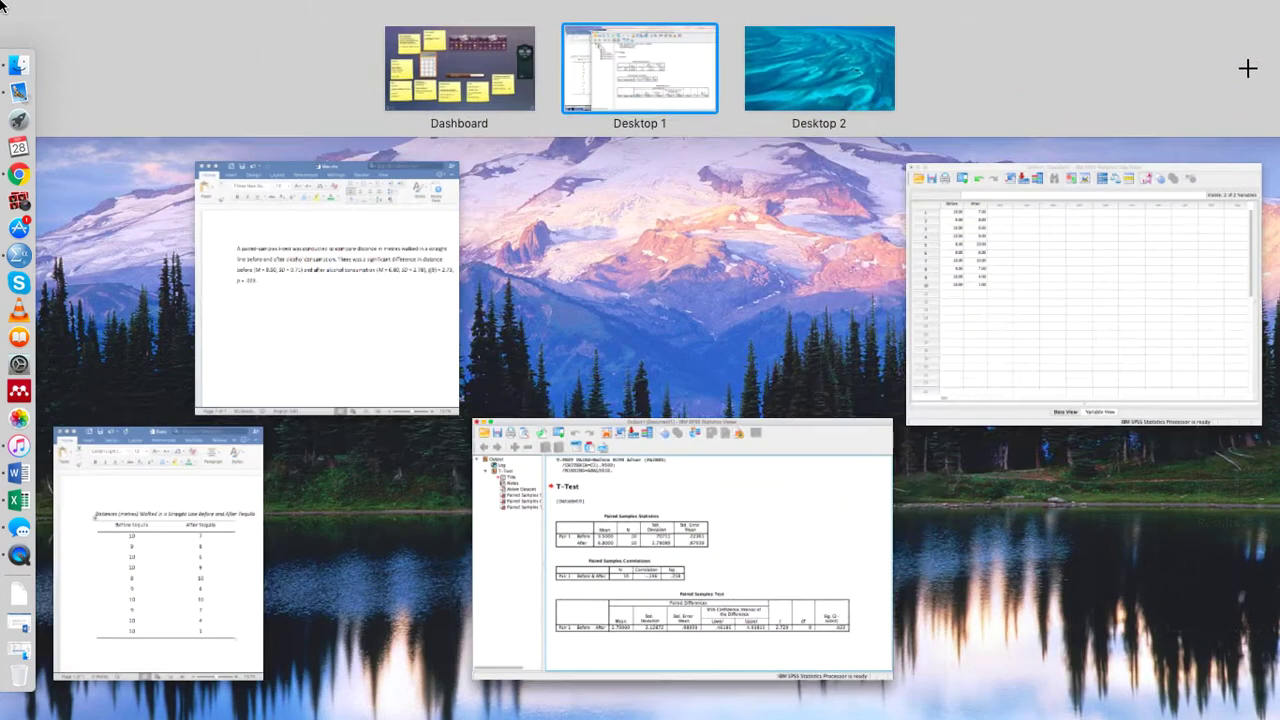
left_click(285, 247)
scroll(381, 362, "right", 3)
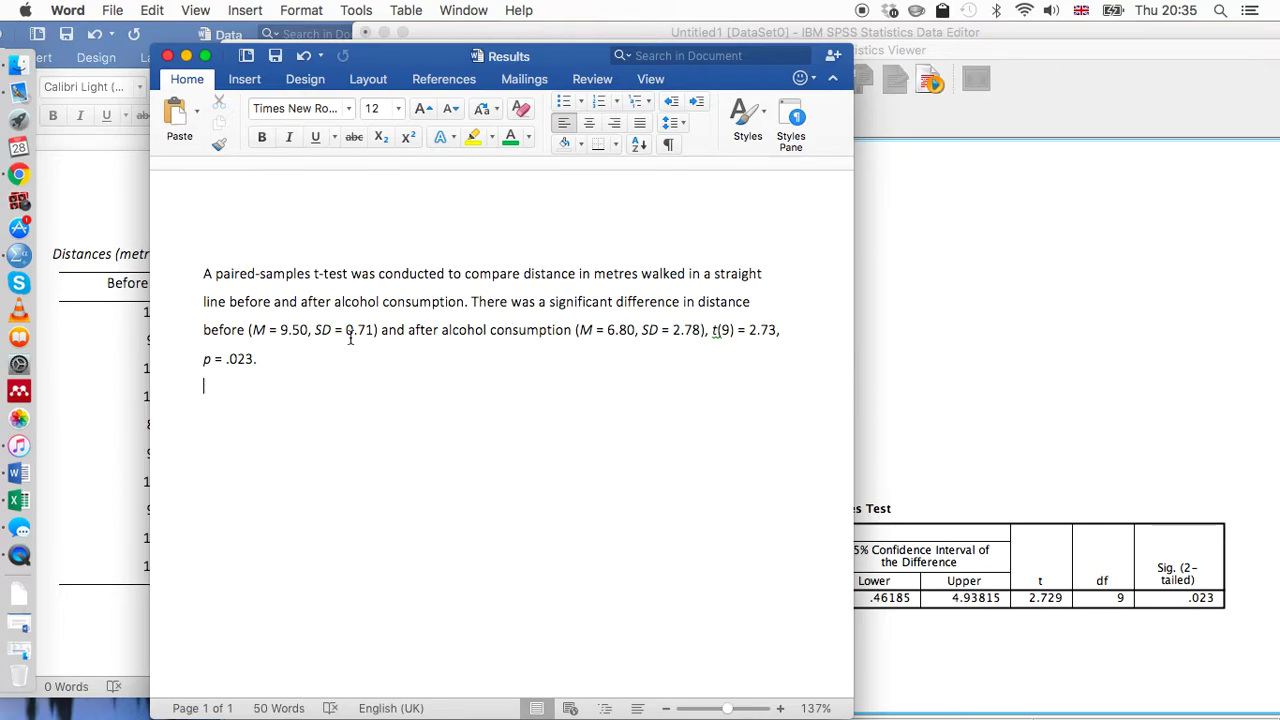
left_click(893, 316)
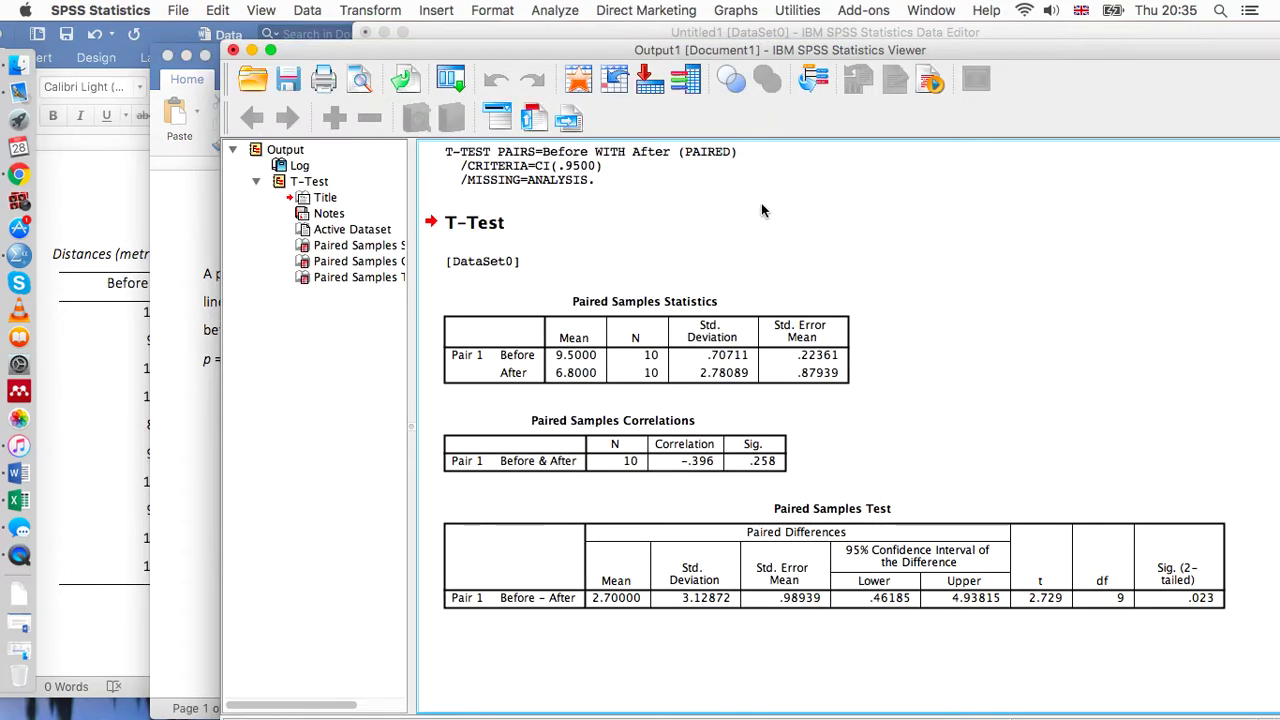
left_click_drag(650, 62, 808, 47)
left_click(864, 316)
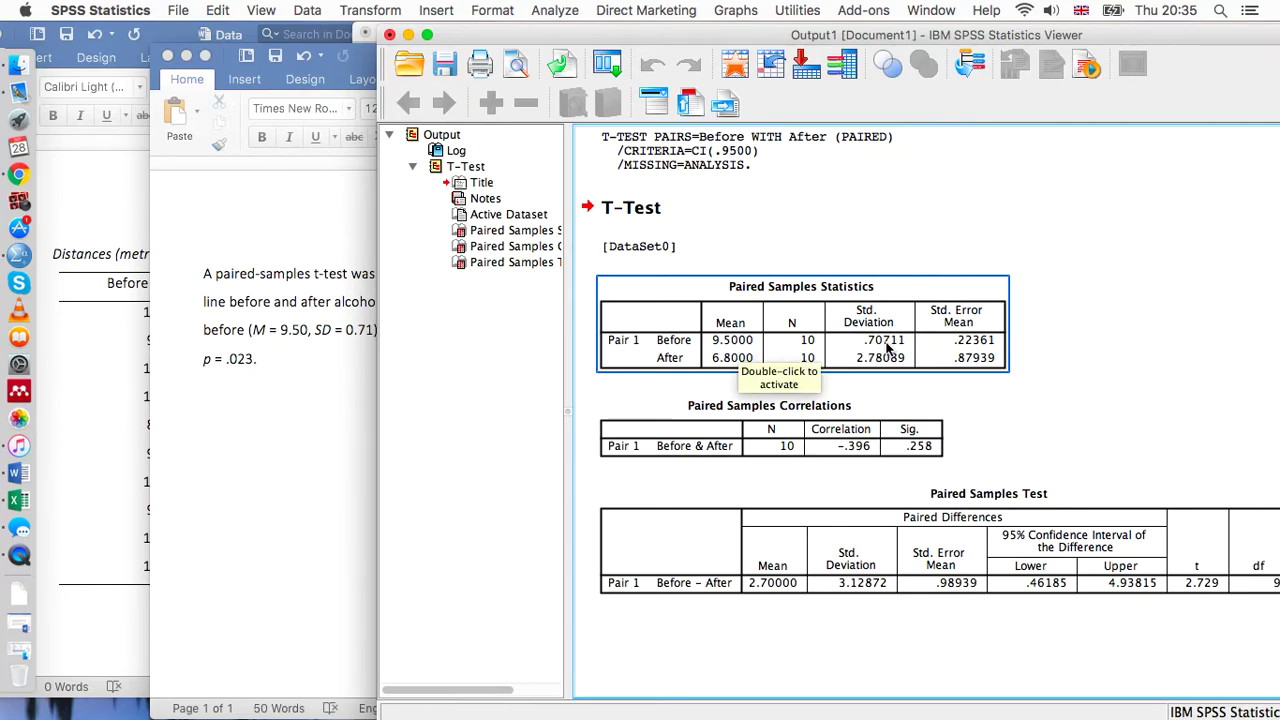
left_click(383, 407)
left_click(222, 417)
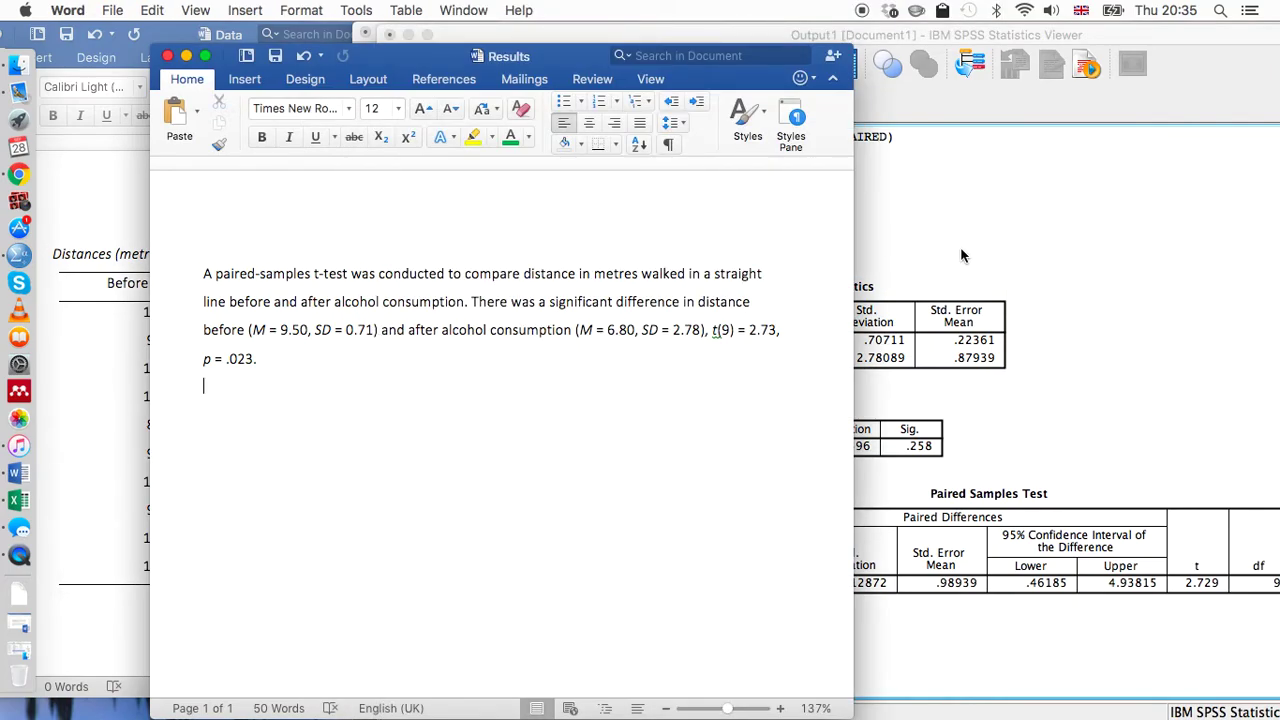
left_click(950, 270)
left_click(940, 282)
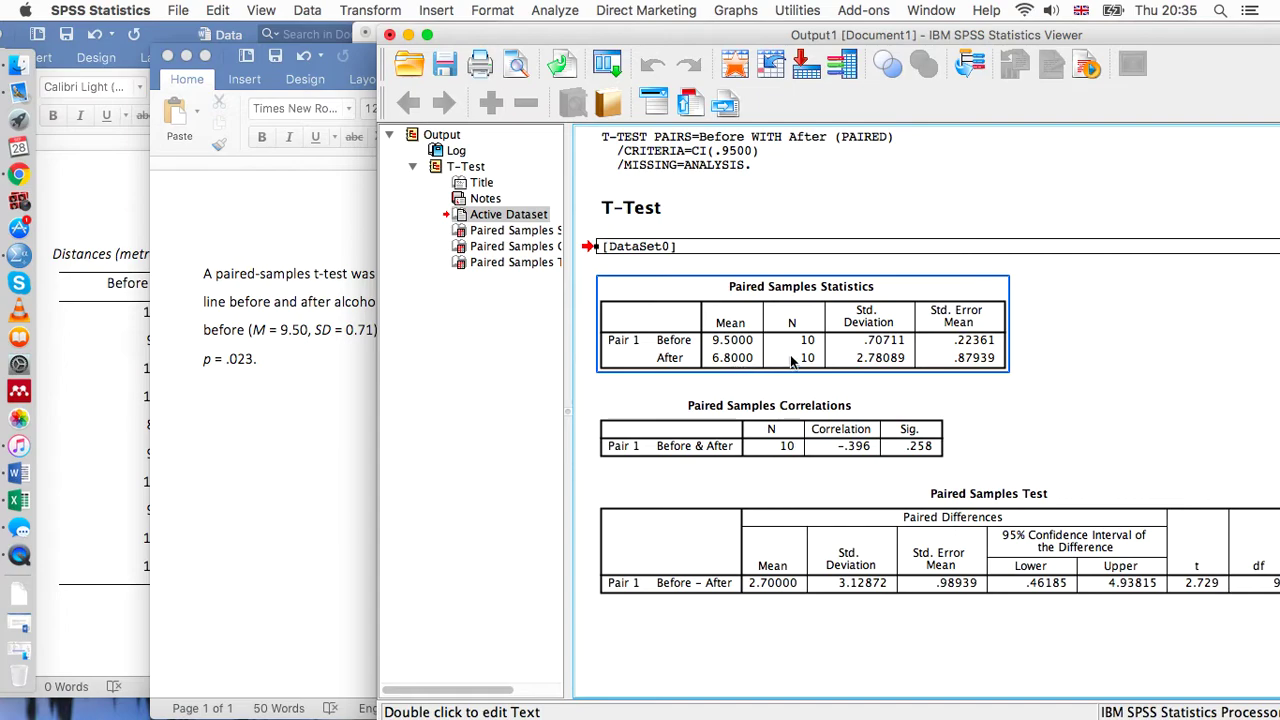
left_click(320, 410)
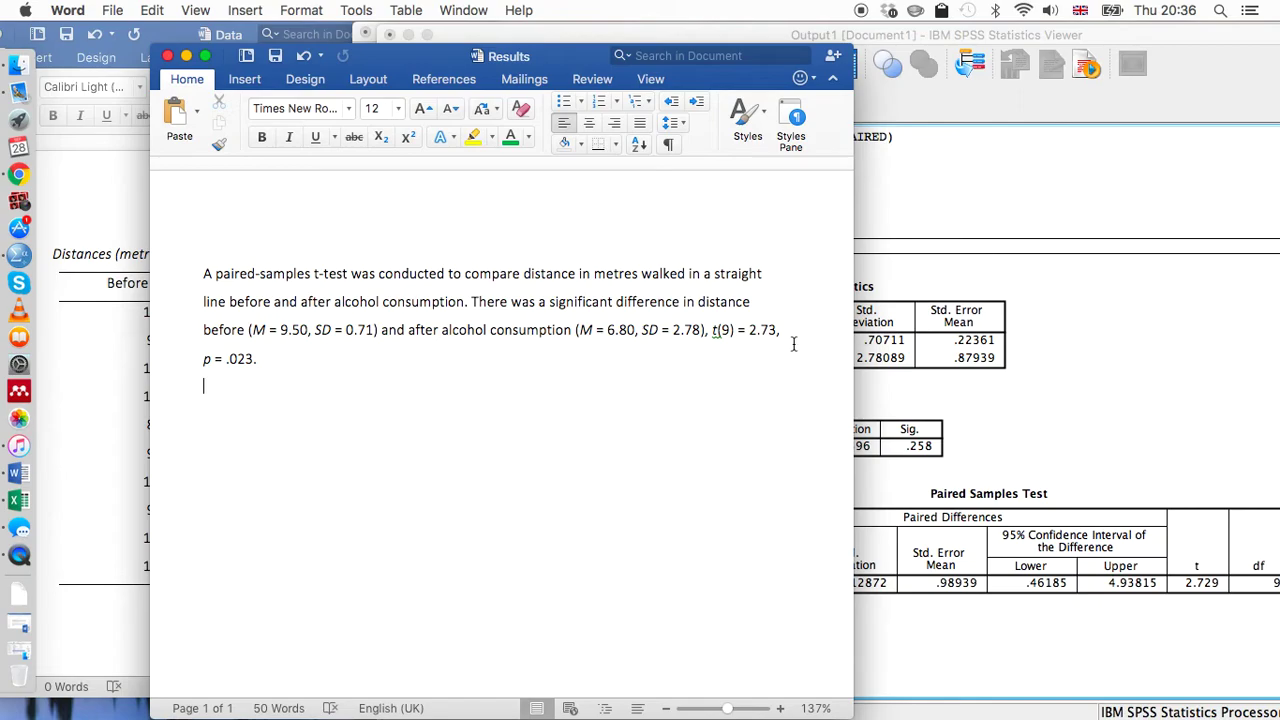
left_click(1143, 380)
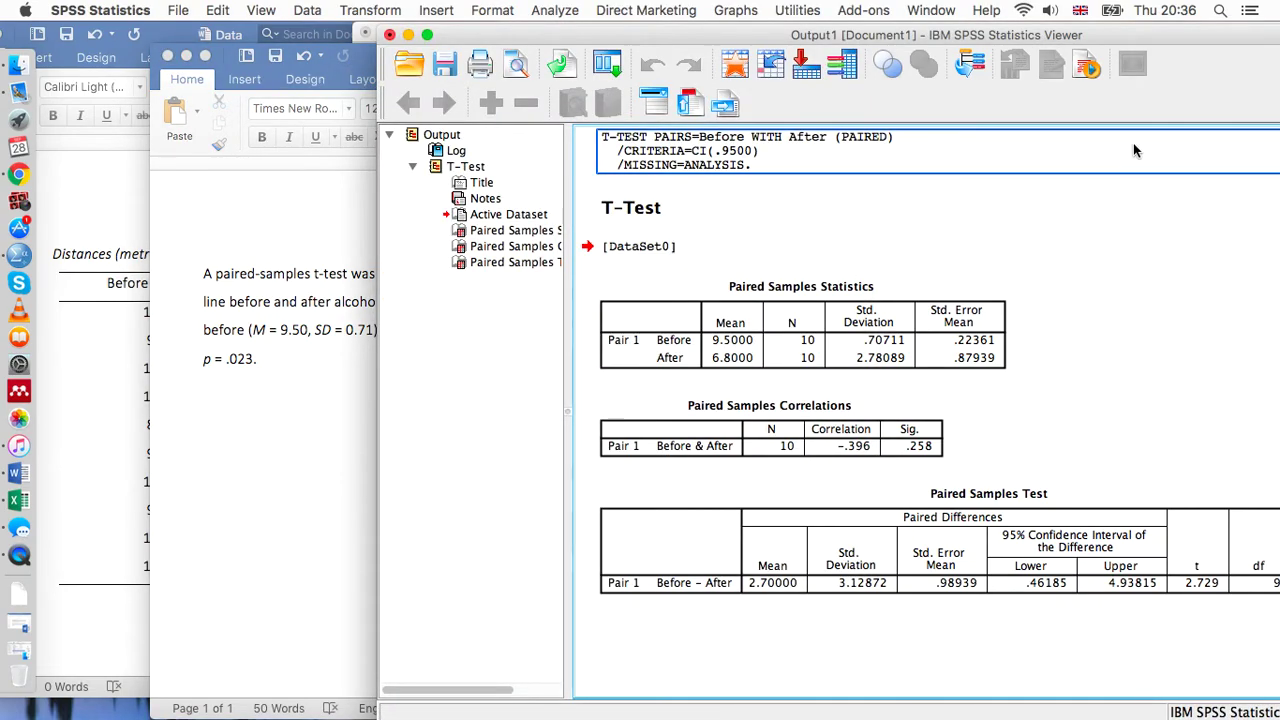
left_click_drag(1119, 42, 1048, 42)
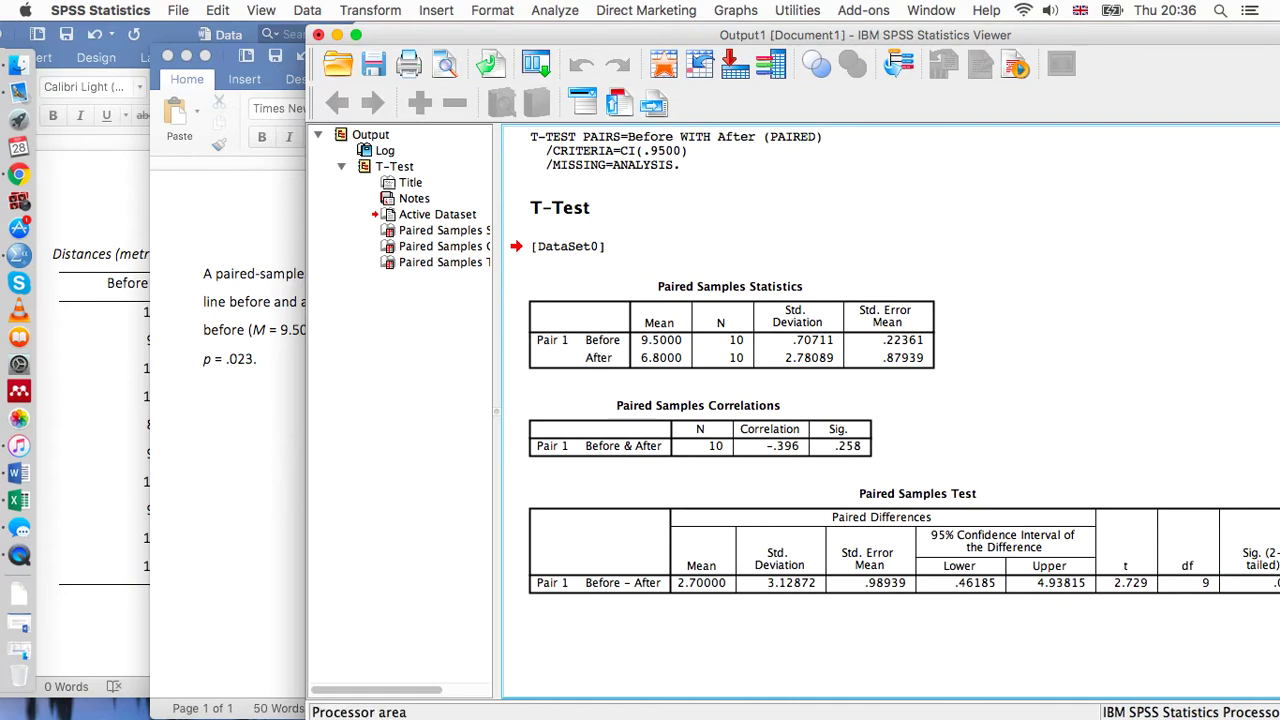
left_click(1201, 585)
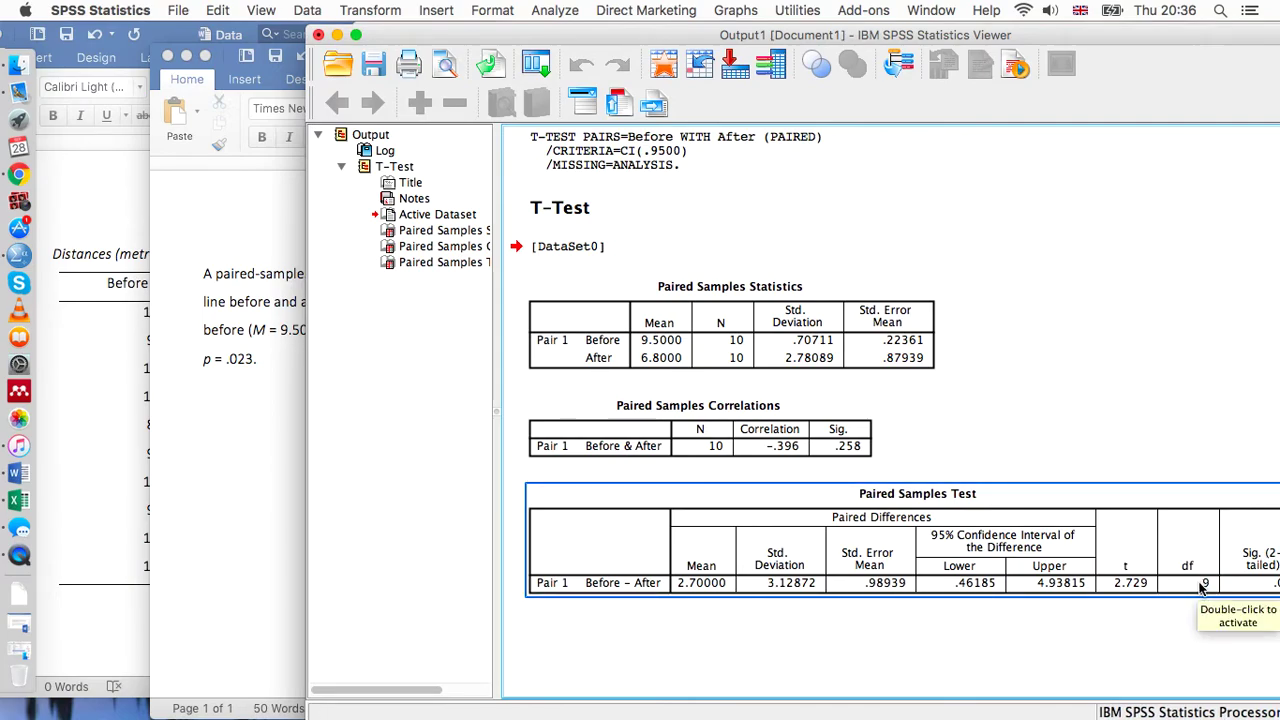
left_click(700, 470)
left_click(224, 441)
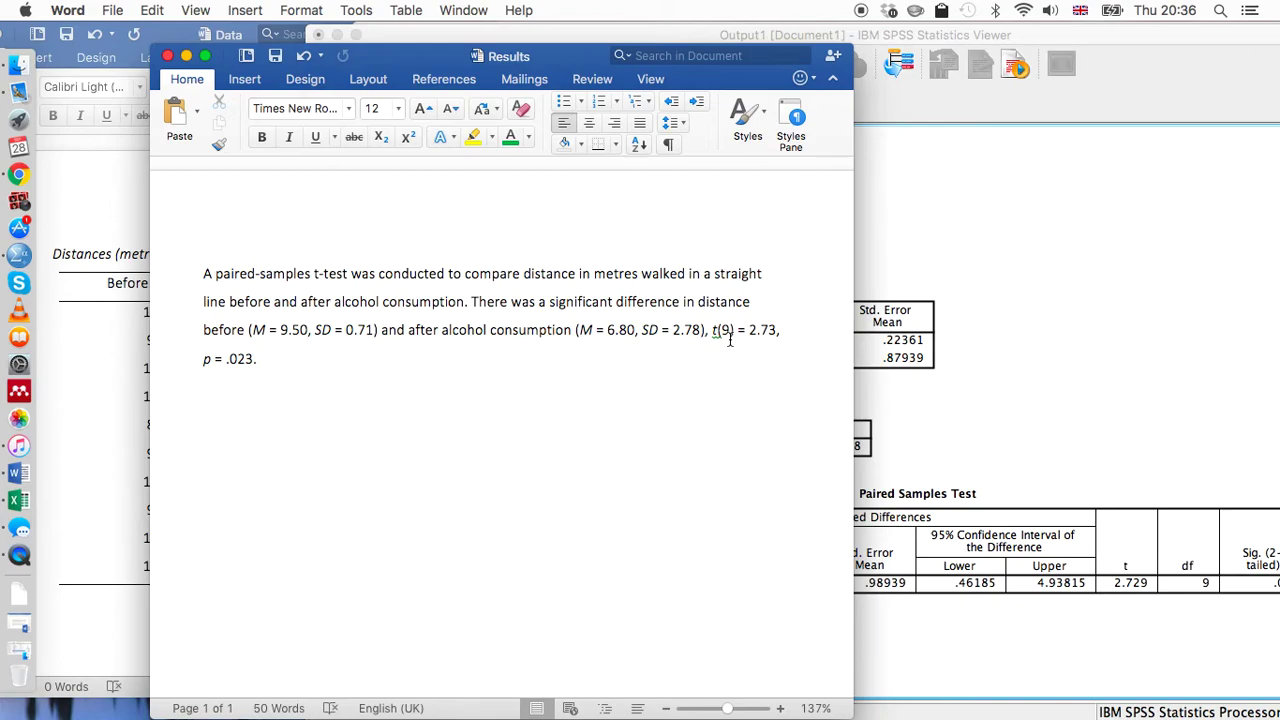
left_click(1101, 36)
left_click_drag(1102, 36, 1038, 41)
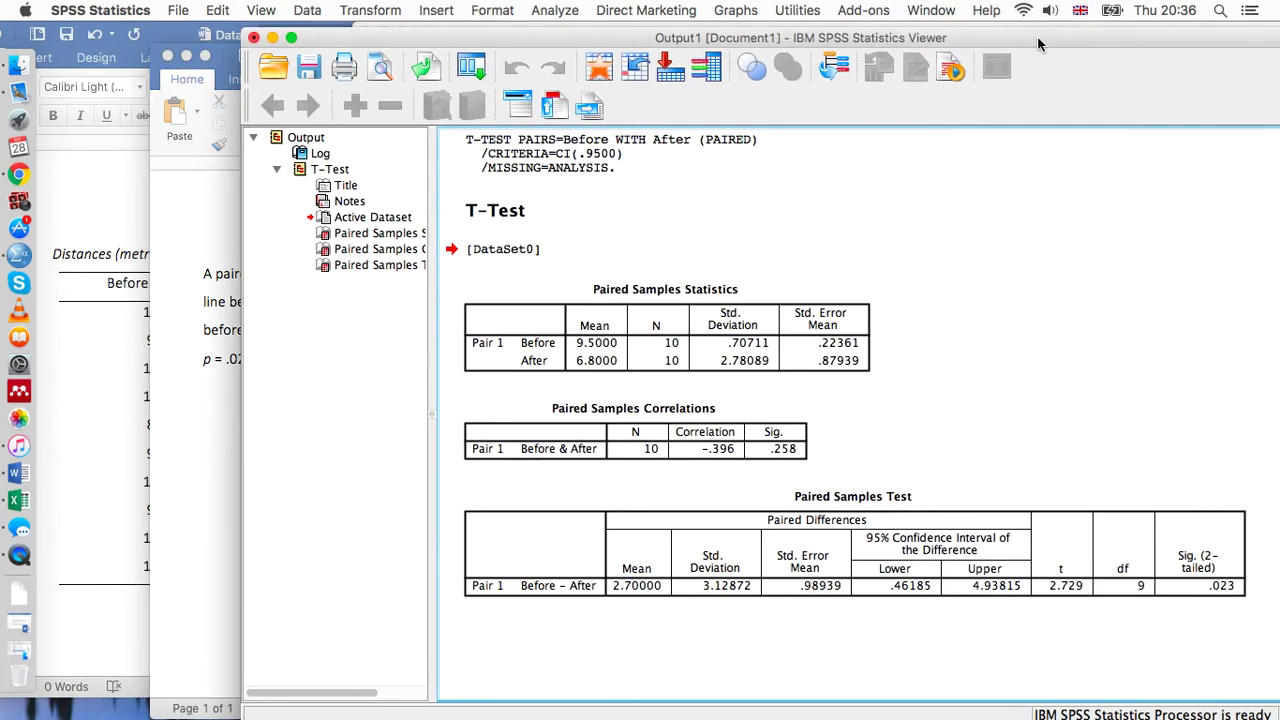
left_click(1234, 596)
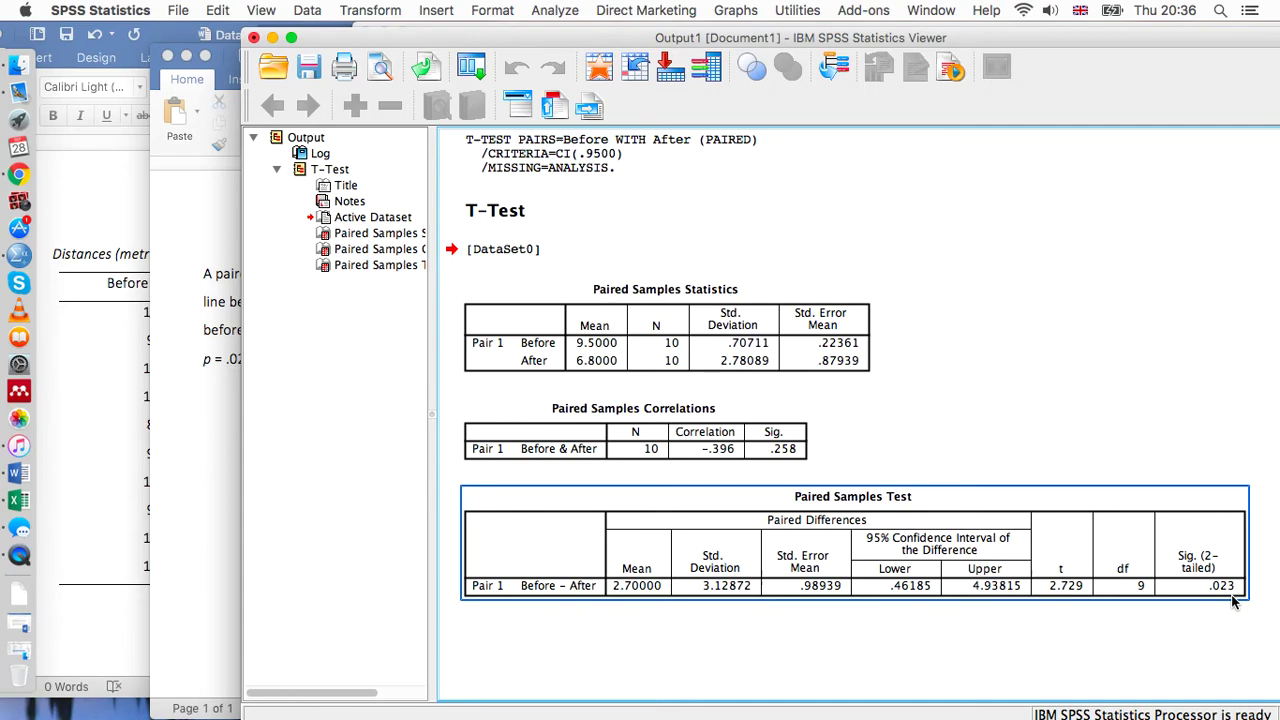
left_click(205, 428)
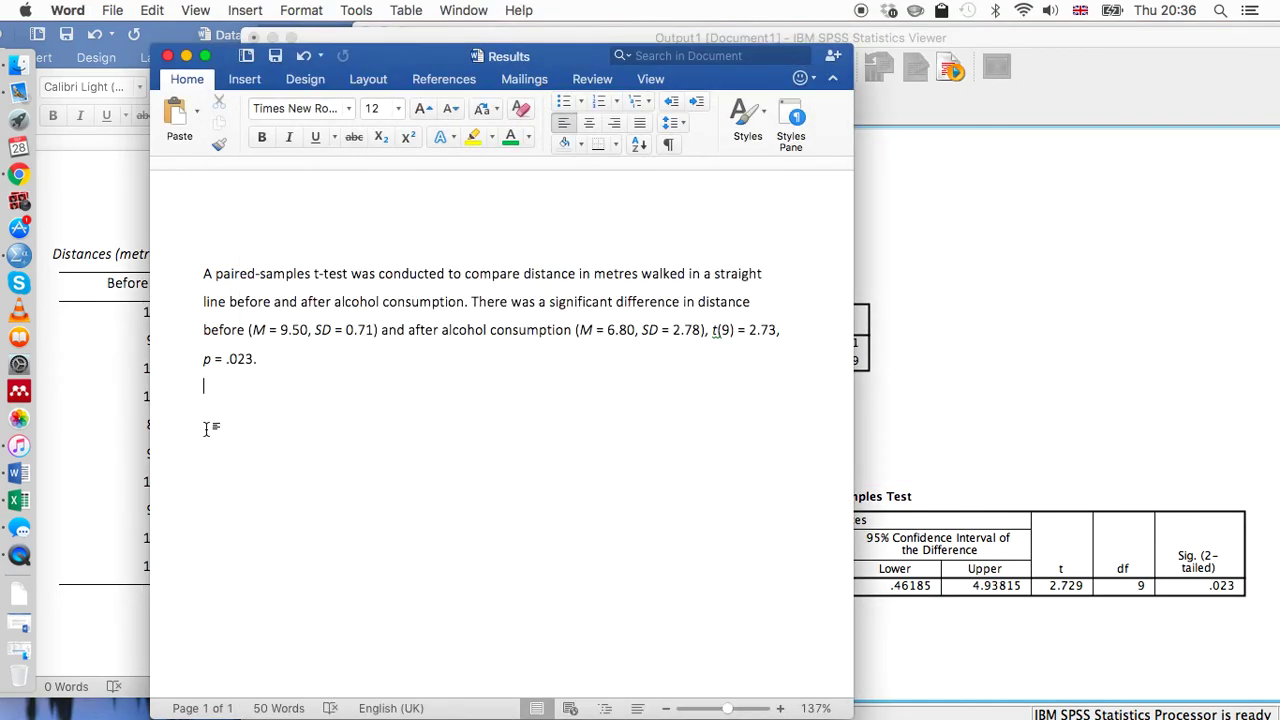